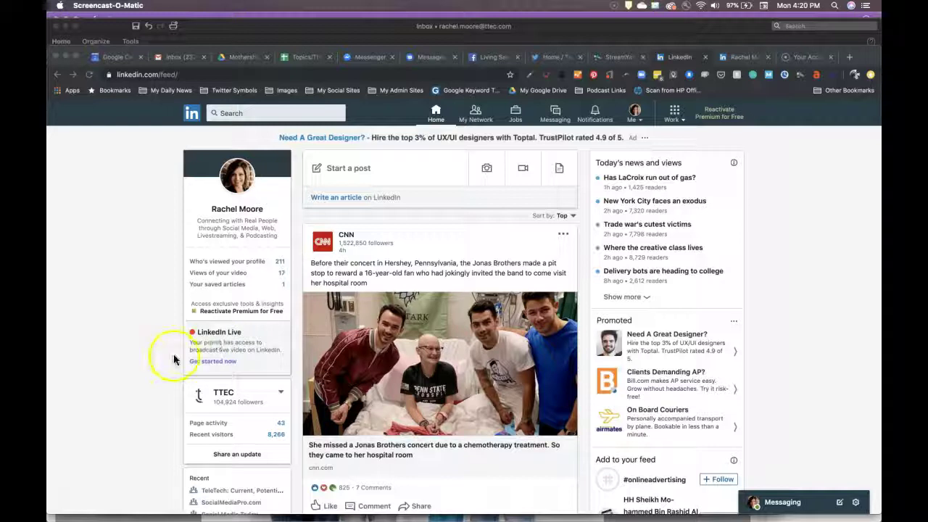
# Open the getting-started help for LinkedIn Live from the LinkedIn home feed.
pyautogui.click(436, 116)
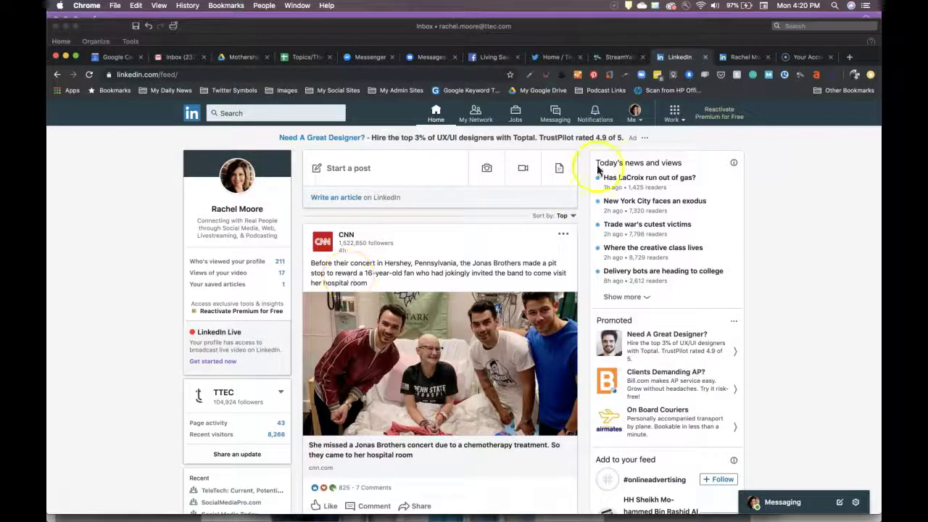
pyautogui.moveTo(322, 308)
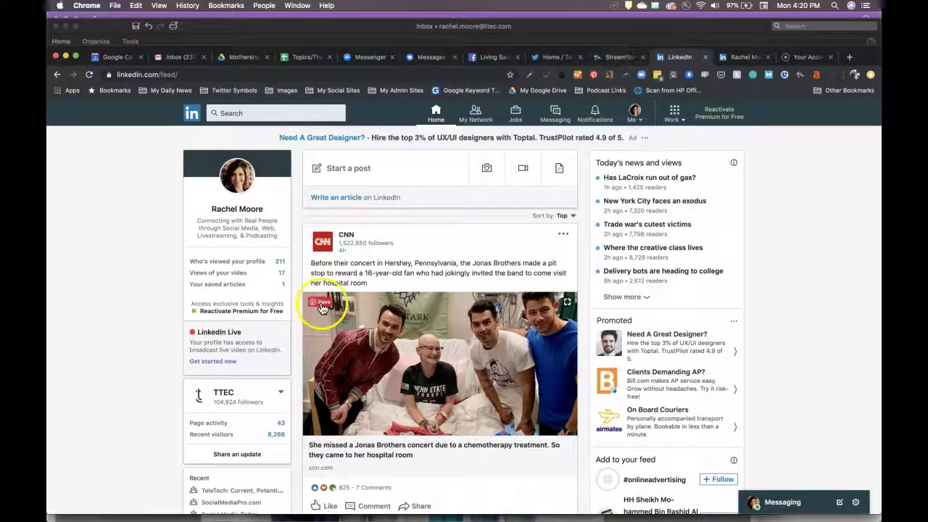
pyautogui.click(218, 365)
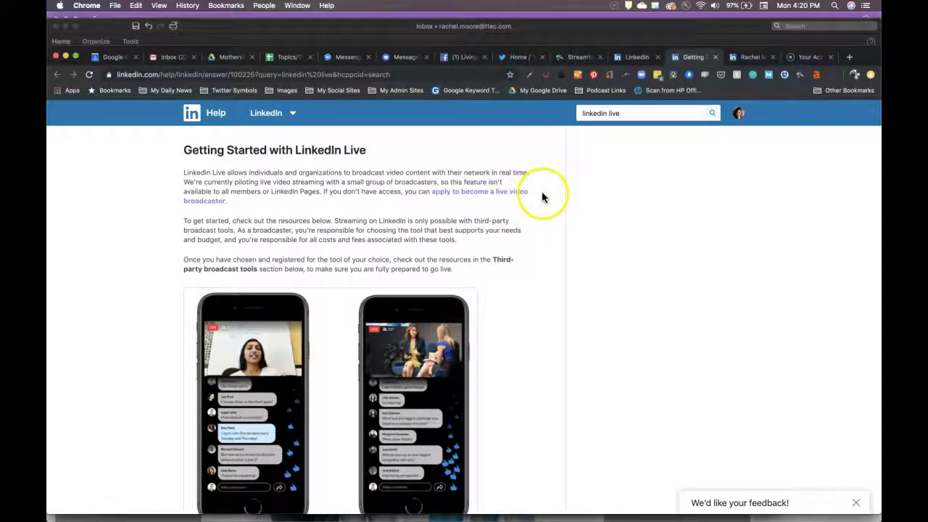
# Switch to StreamYard and show the current broadcasts of the personal LinkedIn profile destination.
pyautogui.click(578, 58)
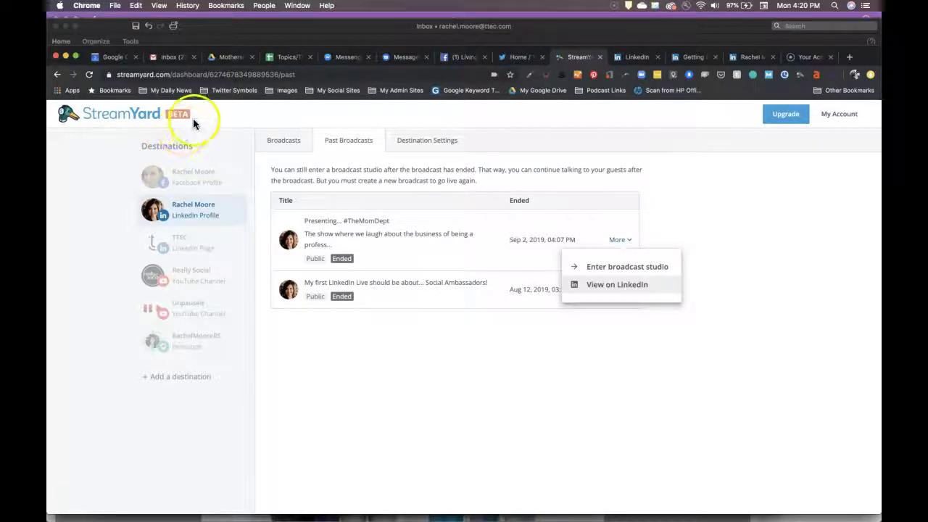
pyautogui.click(176, 127)
pyautogui.click(108, 214)
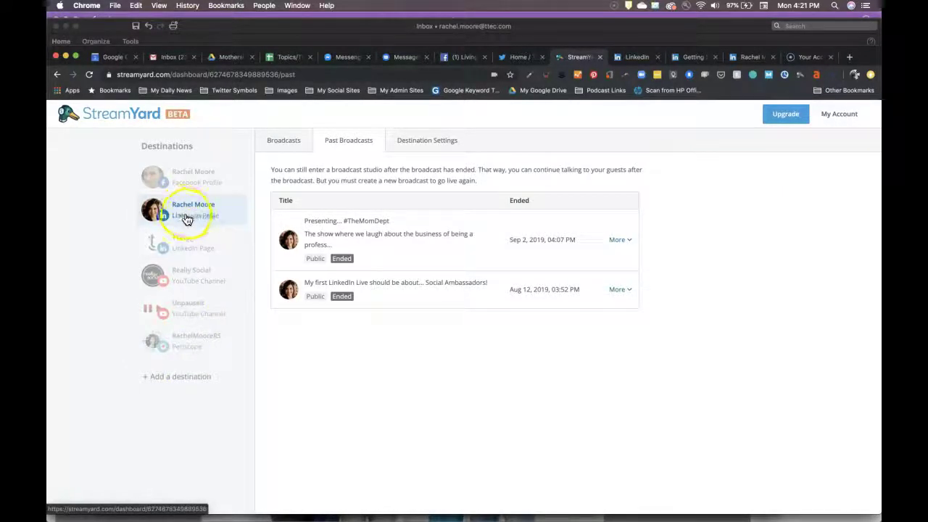
pyautogui.click(282, 142)
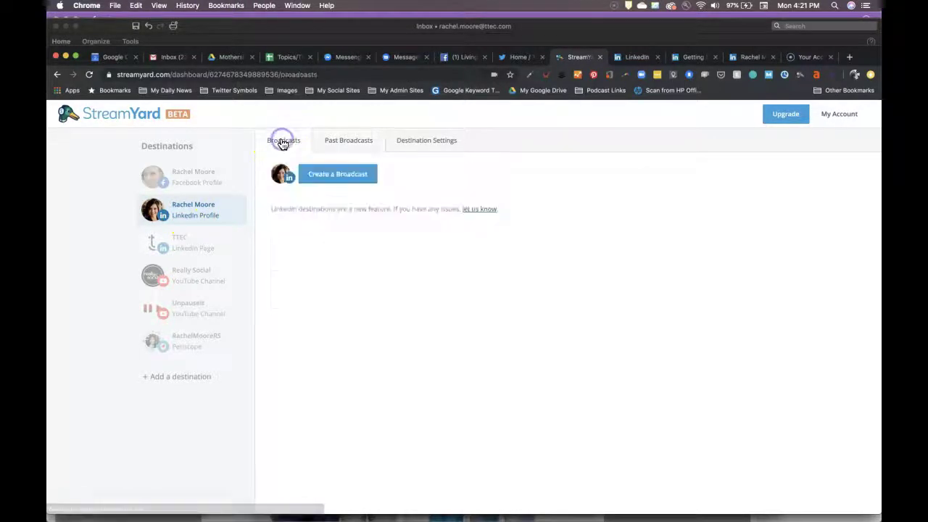
# Start a new LinkedIn broadcast, review its privacy options and choose Public.
pyautogui.click(350, 175)
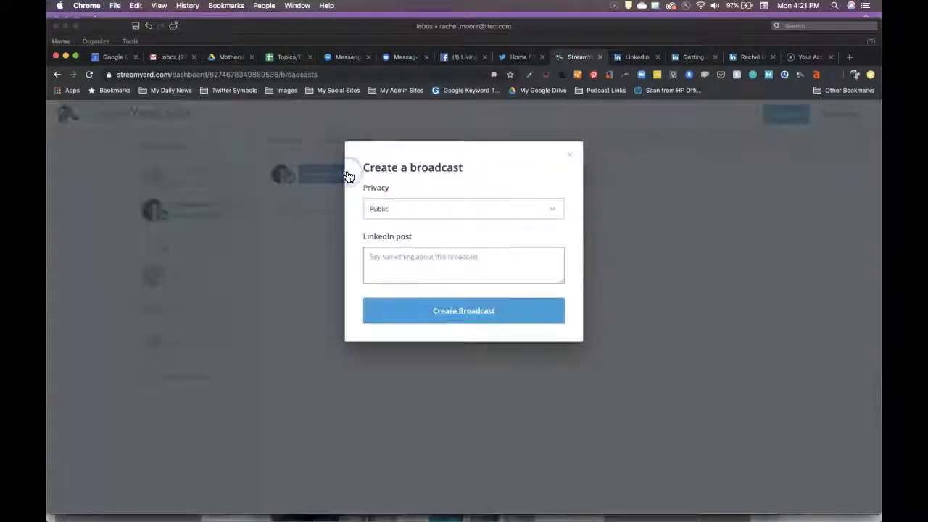
pyautogui.click(408, 213)
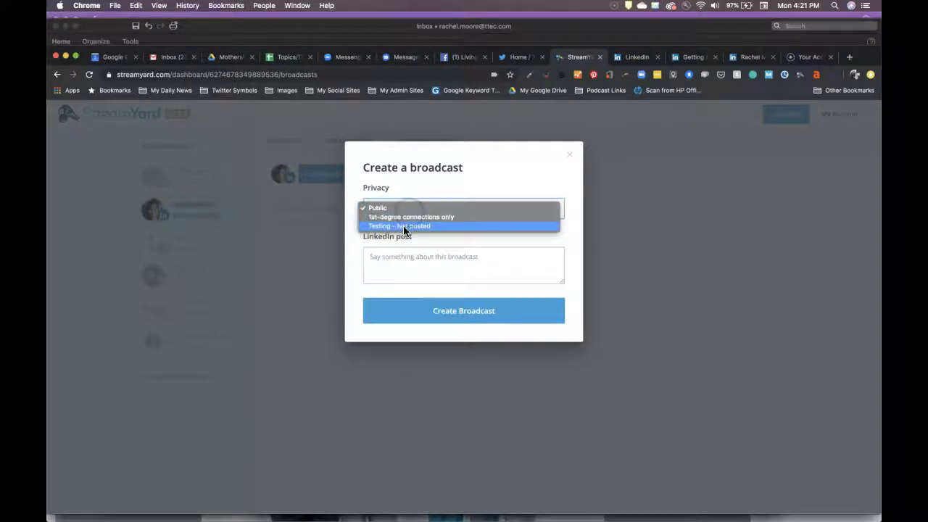
pyautogui.click(409, 218)
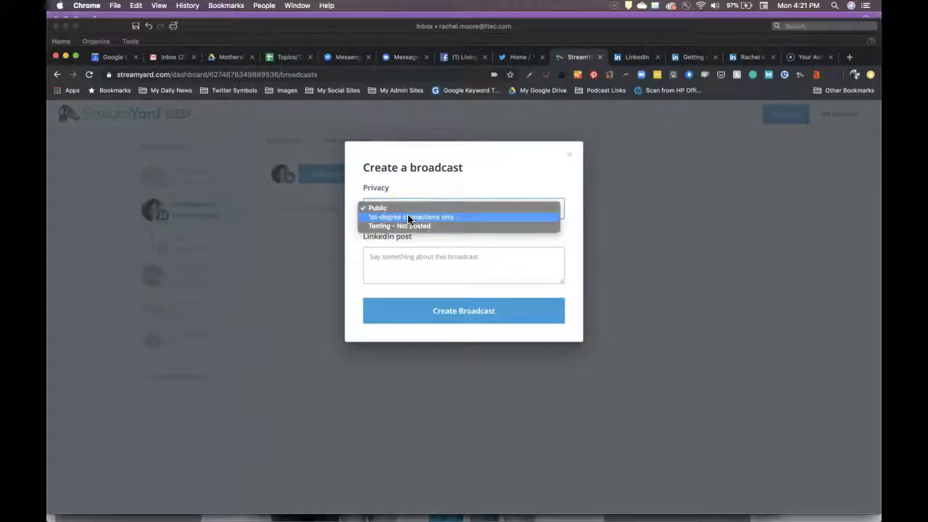
pyautogui.click(405, 217)
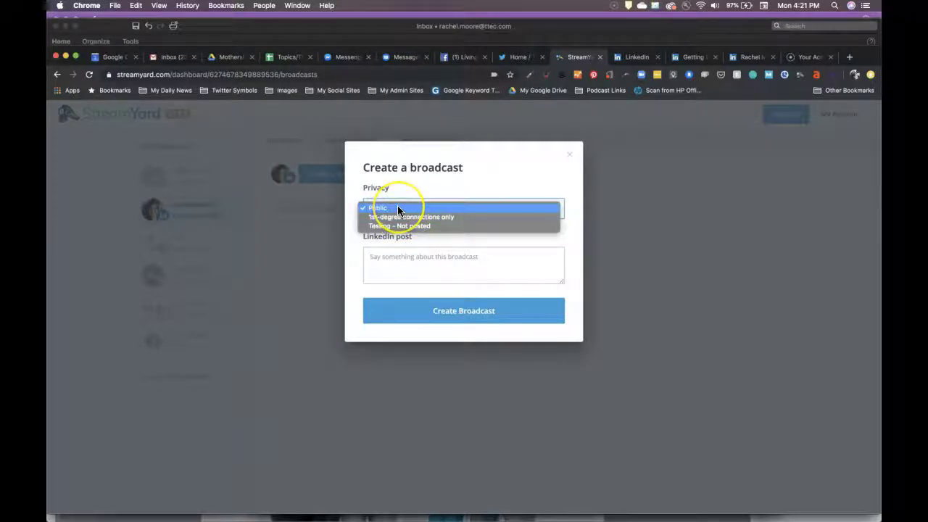
pyautogui.click(397, 209)
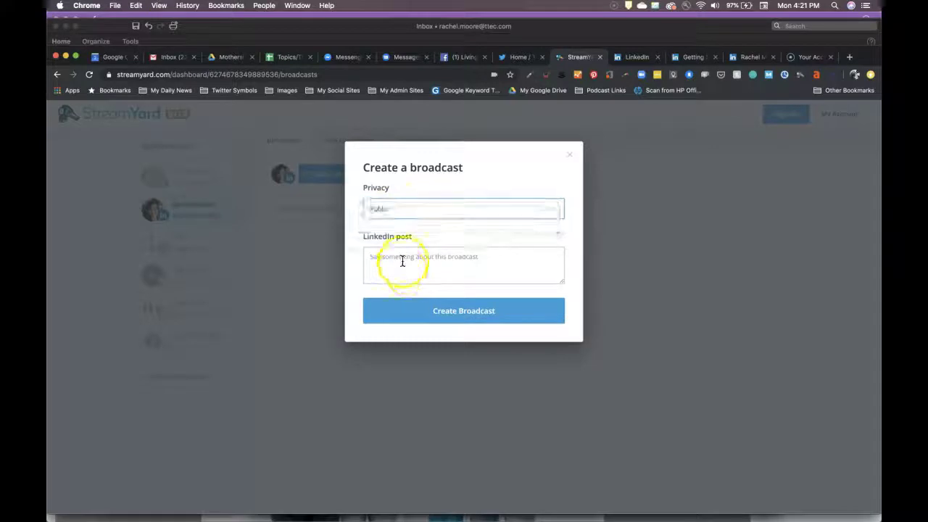
# Enter "Going live on LinkedIn" as the LinkedIn post text and create the broadcast.
pyautogui.click(404, 252)
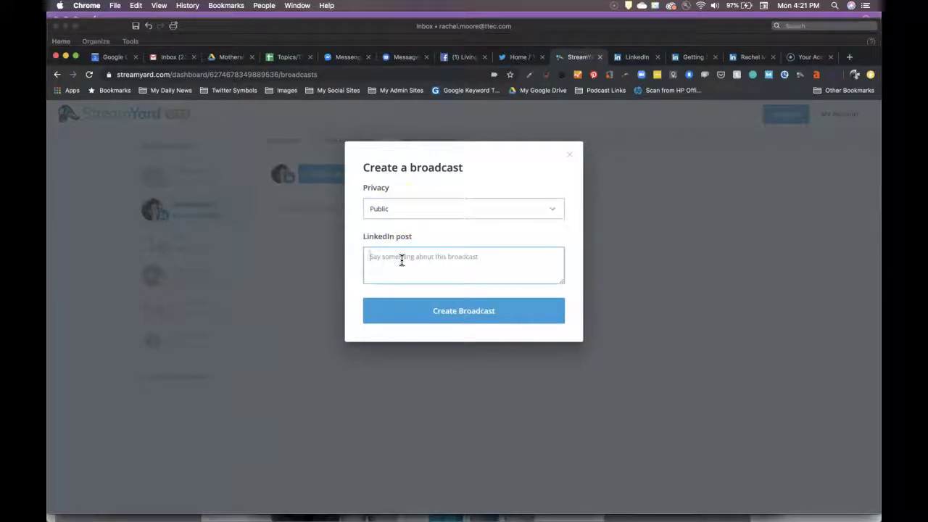
pyautogui.write('Going live on LinkedIn')
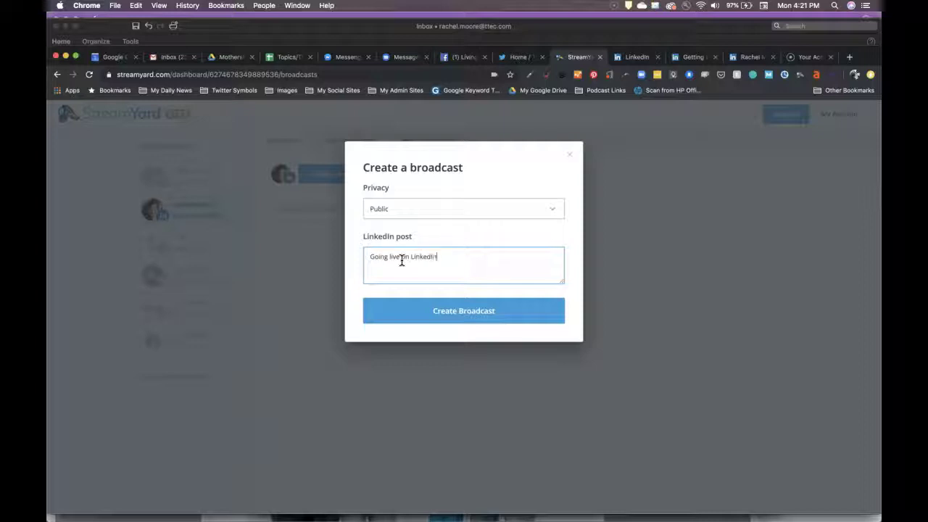
pyautogui.click(418, 253)
pyautogui.click(438, 263)
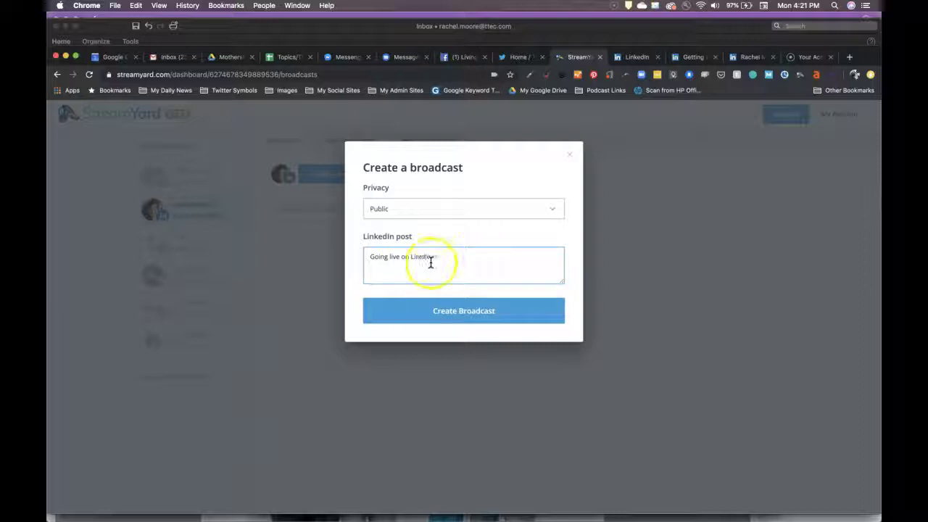
pyautogui.click(453, 313)
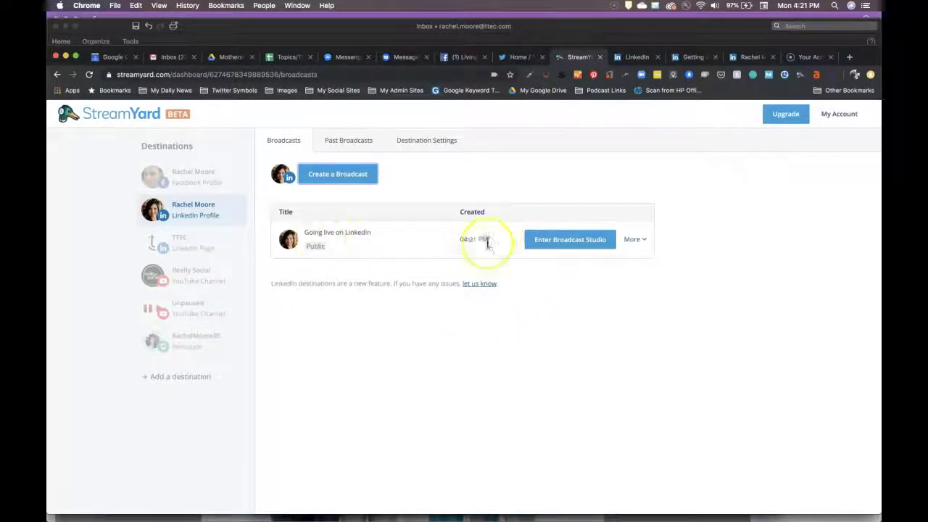
# Enter the new broadcast's studio with the display name "Really Social" and add your own audio and video to the stream.
pyautogui.click(564, 240)
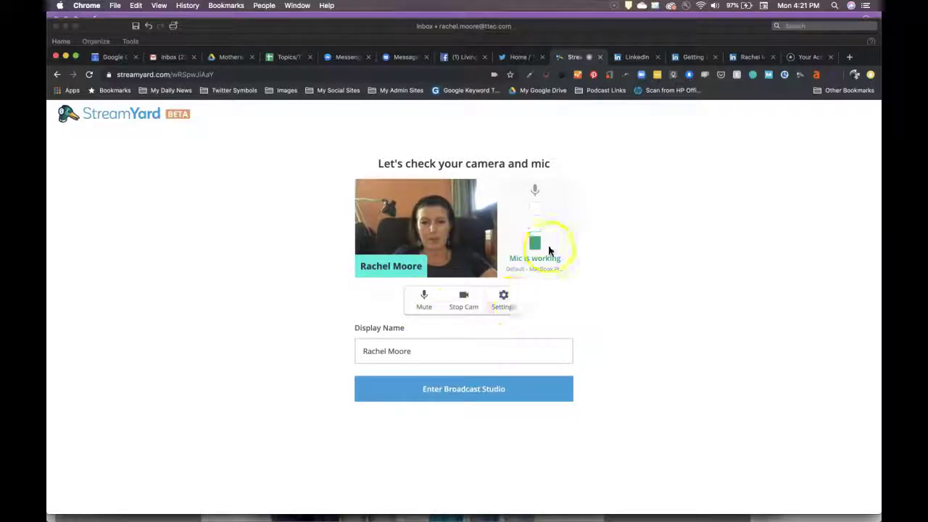
pyautogui.tripleClick(392, 355)
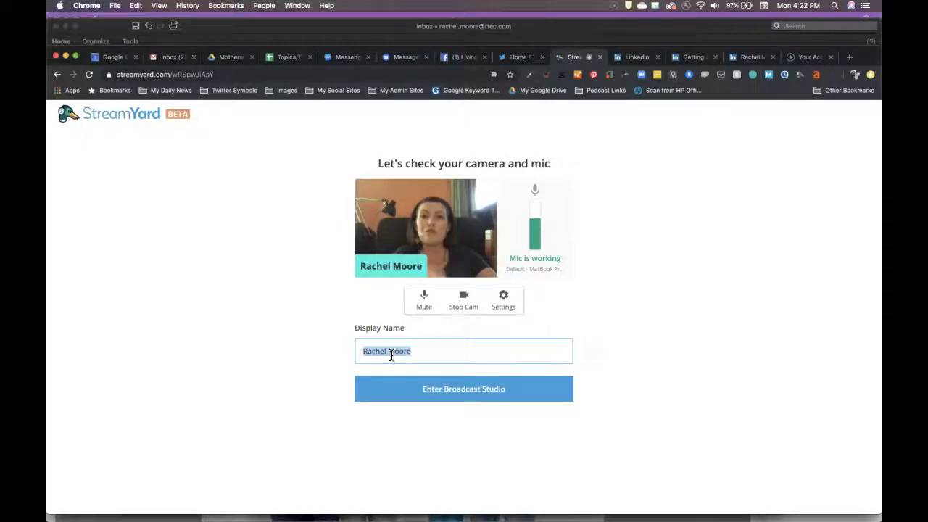
pyautogui.write('Rach')
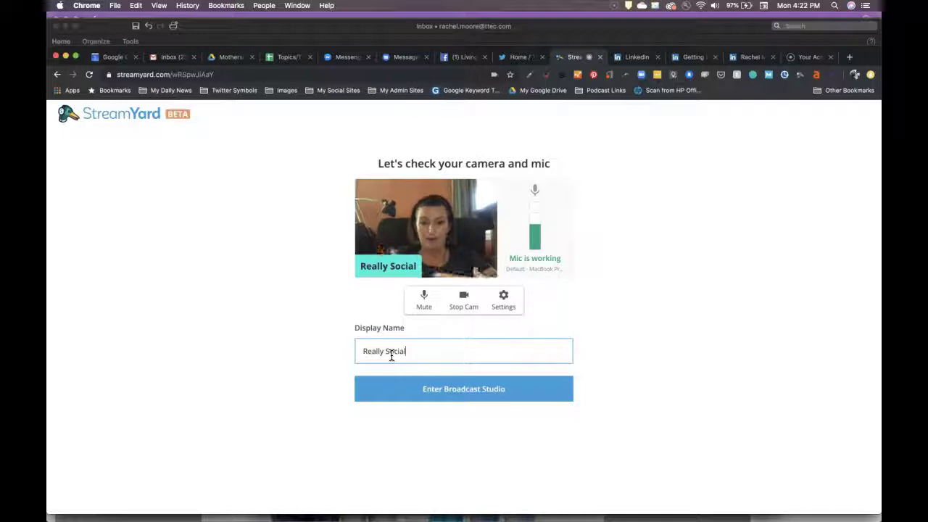
pyautogui.click(464, 397)
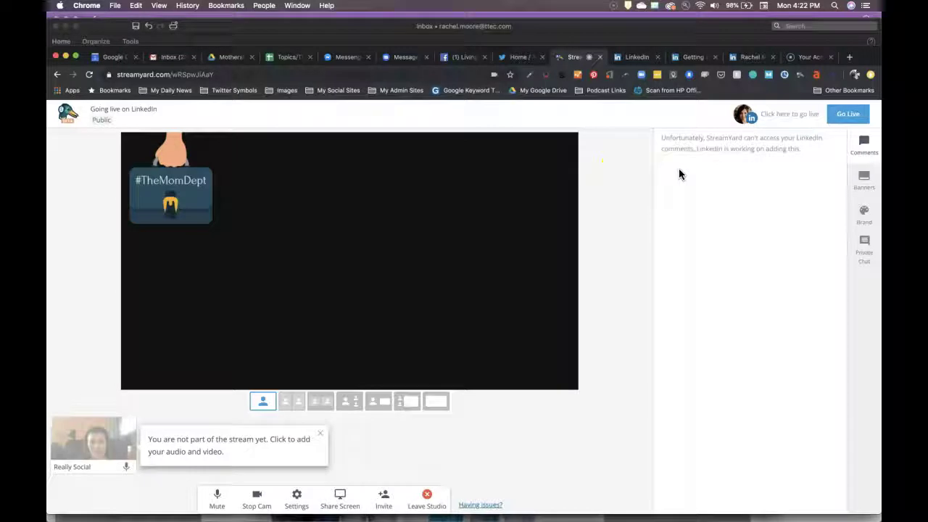
pyautogui.click(91, 441)
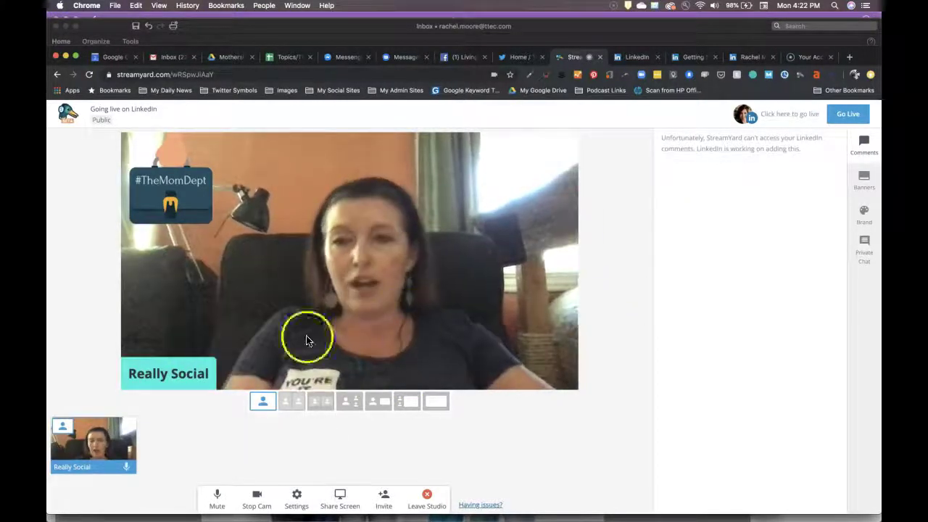
# Try the Really Social brand in the studio, and switch the stream's branding to Unpauseit.
pyautogui.click(864, 214)
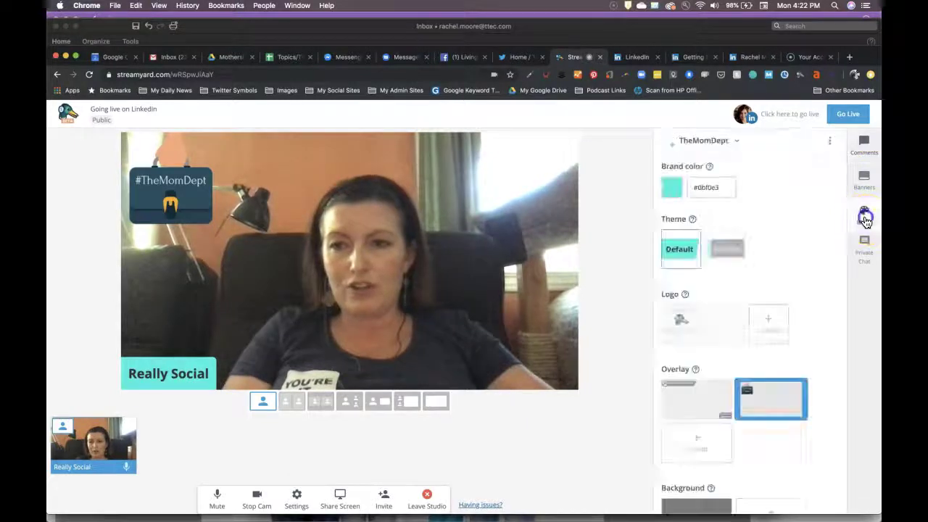
pyautogui.click(730, 141)
pyautogui.click(693, 191)
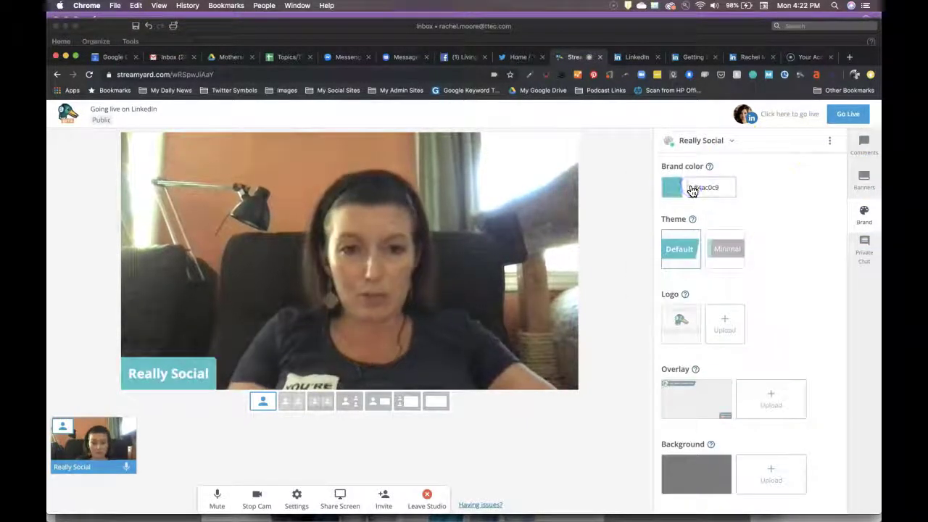
pyautogui.click(711, 139)
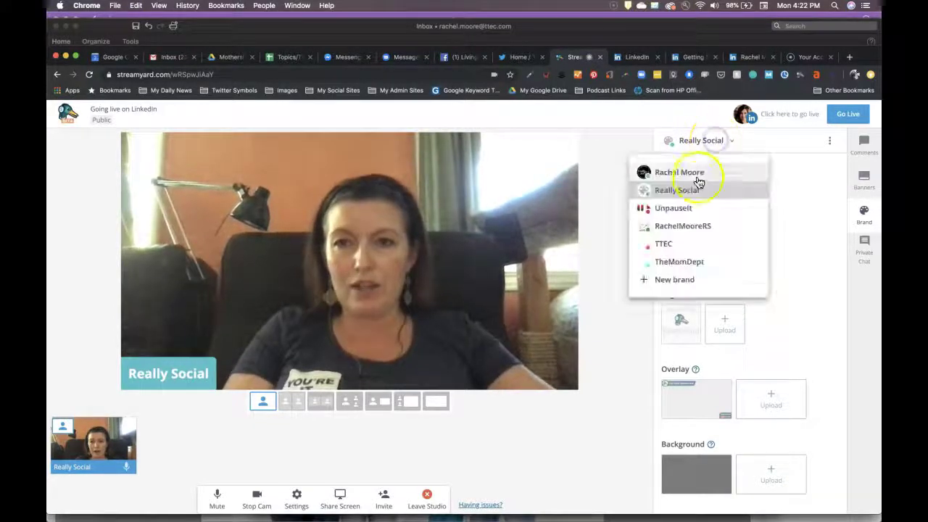
pyautogui.click(691, 208)
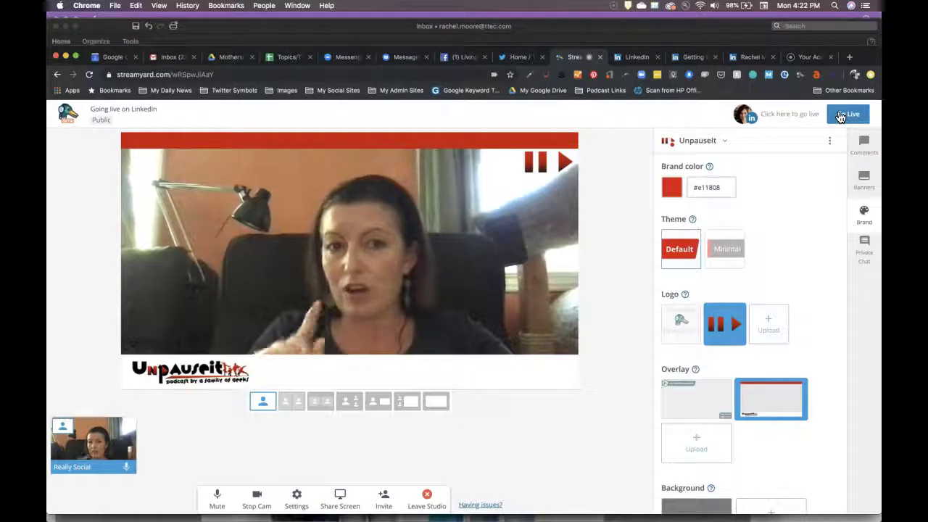
# Look at the studio's comments area, check the LinkedIn feed and return to the studio.
pyautogui.click(874, 98)
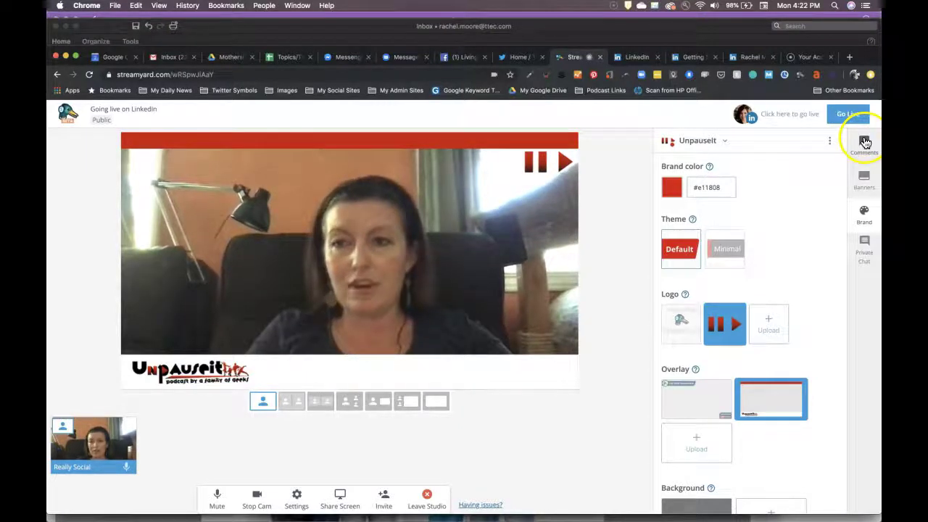
pyautogui.click(864, 142)
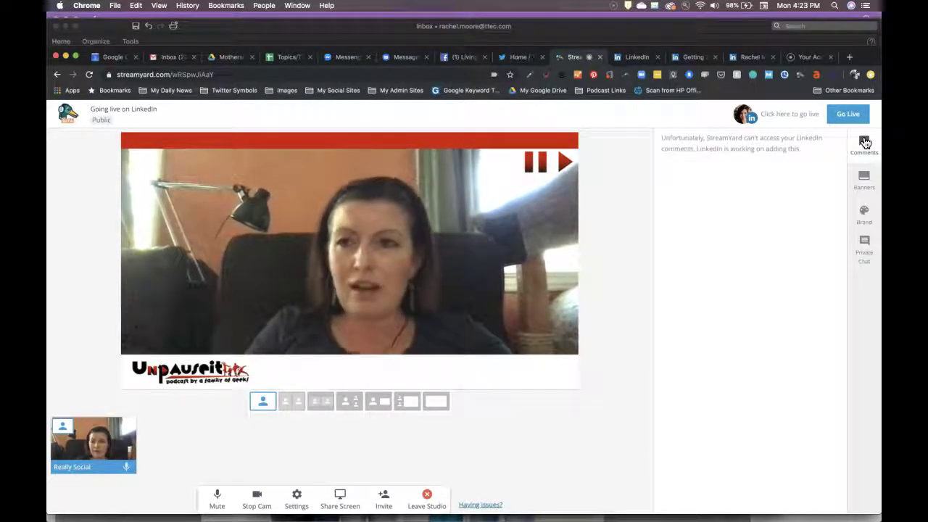
pyautogui.click(637, 58)
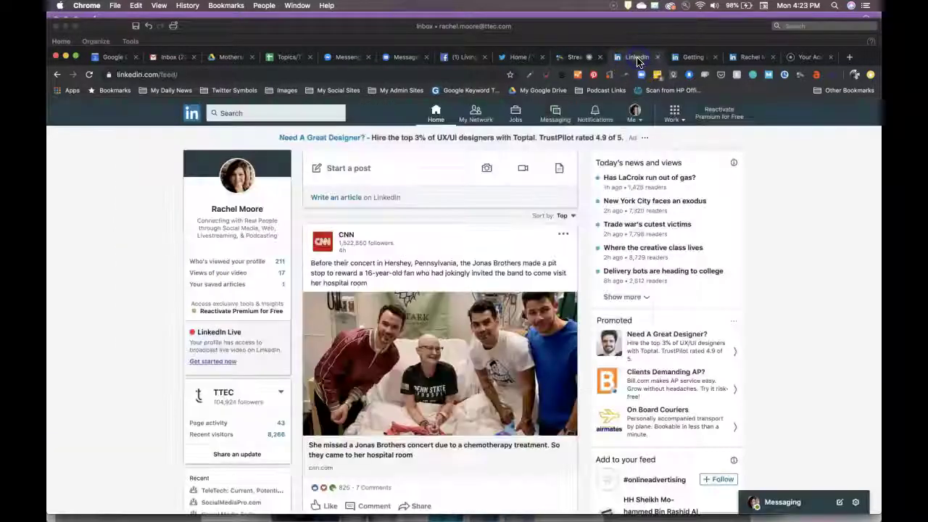
pyautogui.click(567, 58)
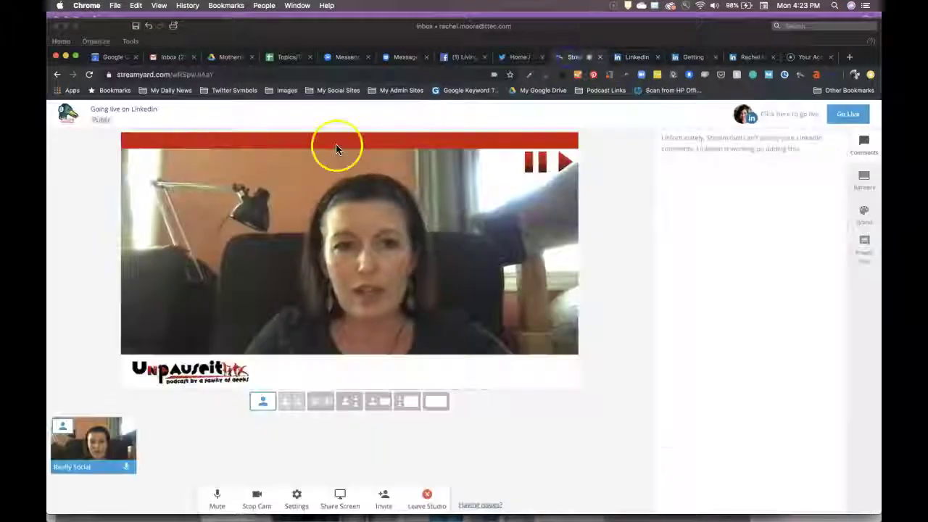
# Leave the studio for the StreamYard dashboard and view the past #TheMomDept broadcast on LinkedIn.
pyautogui.click(68, 115)
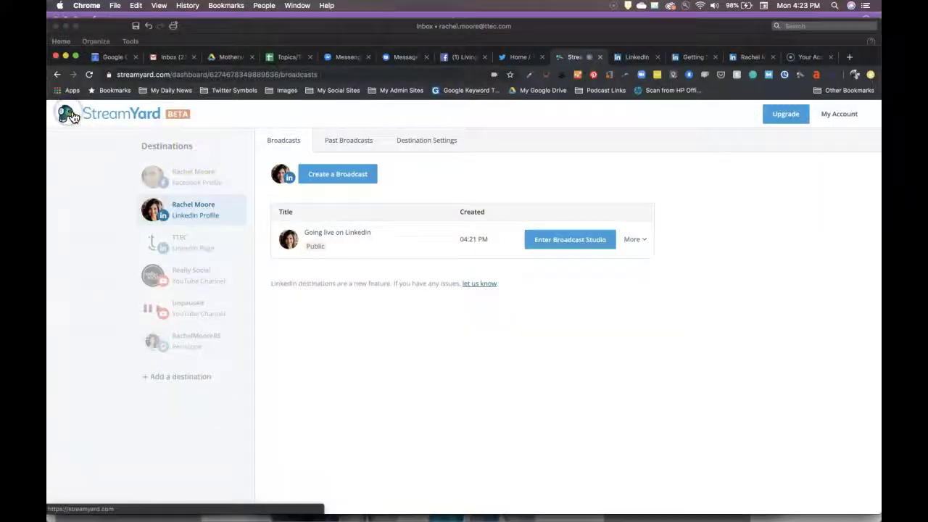
pyautogui.click(353, 140)
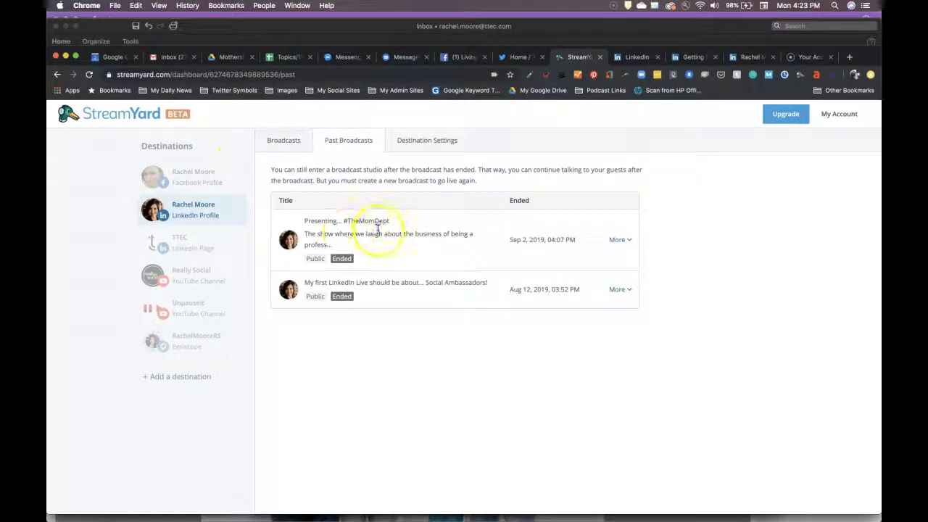
pyautogui.click(622, 245)
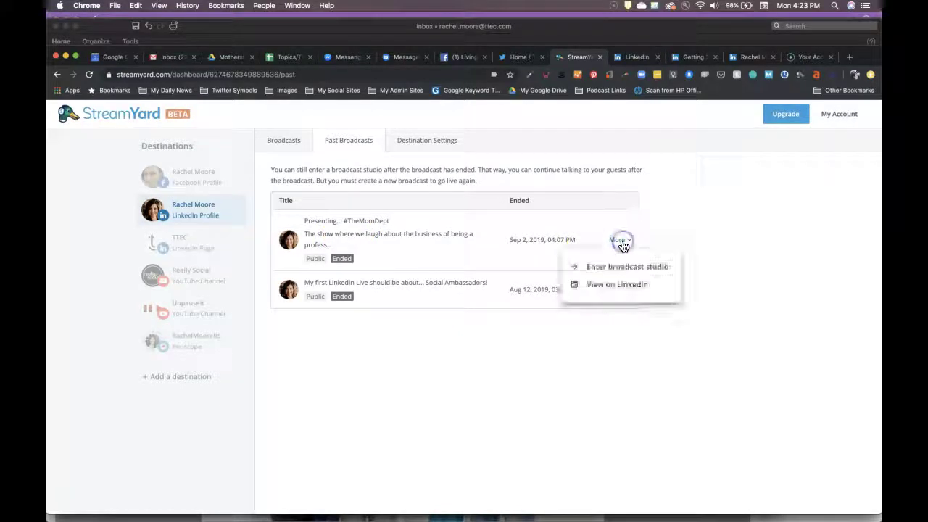
pyautogui.click(617, 291)
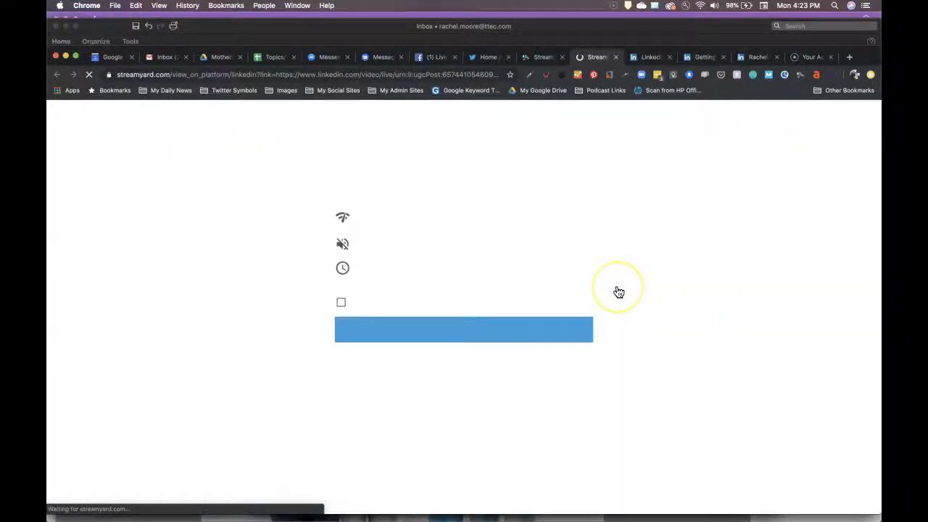
pyautogui.click(447, 331)
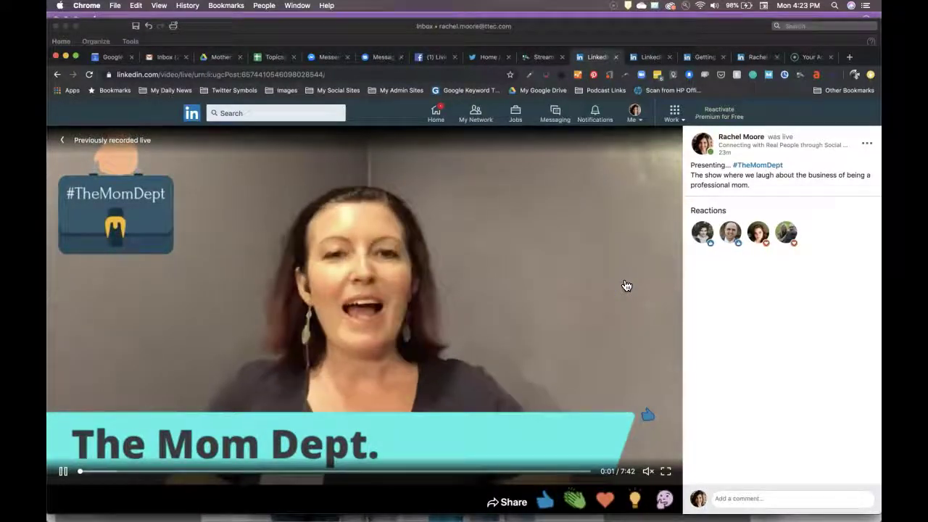
# Watch the recorded #TheMomDept broadcast and its reactions, briefly switching to Facebook and Twitter and back to the recording.
pyautogui.click(513, 292)
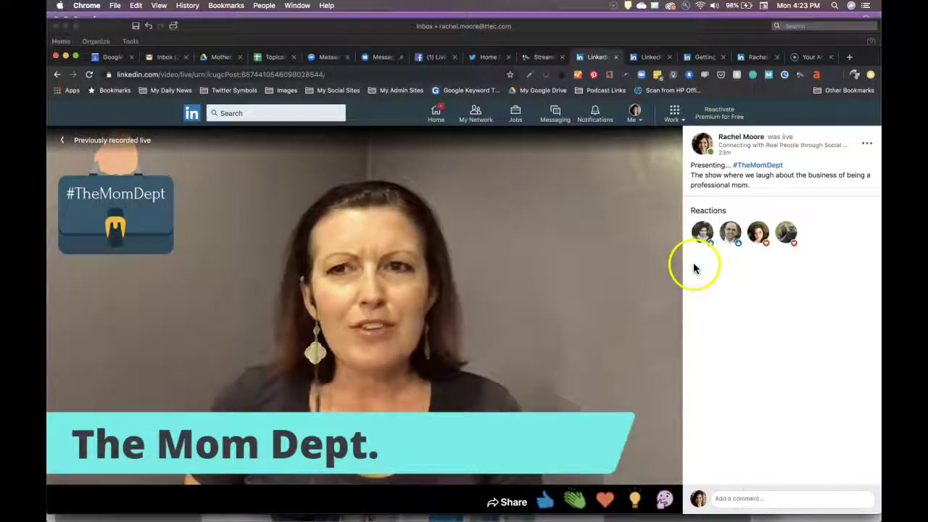
pyautogui.moveTo(278, 371)
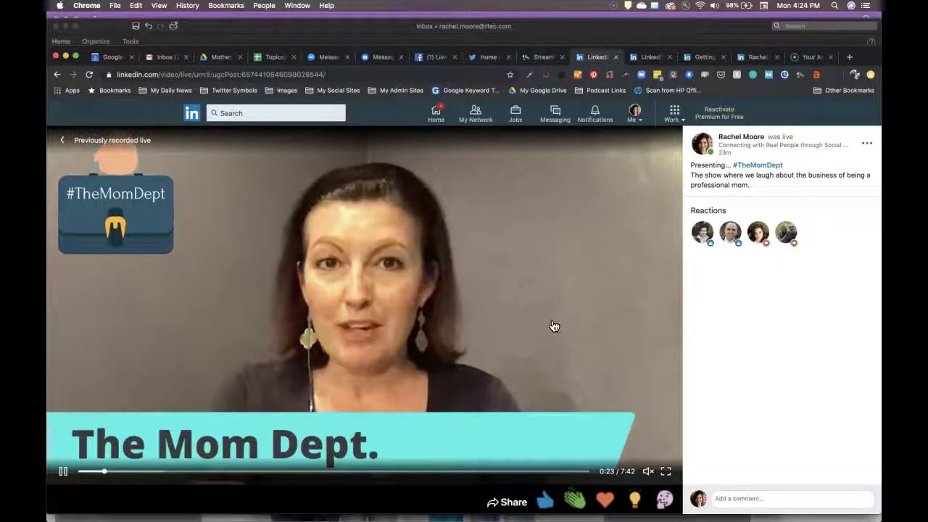
pyautogui.click(432, 58)
pyautogui.click(488, 63)
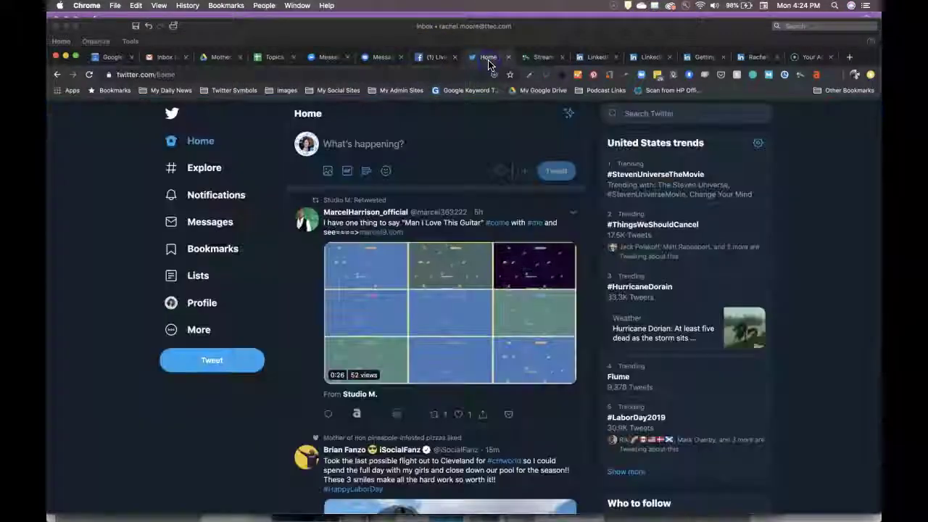
pyautogui.click(587, 58)
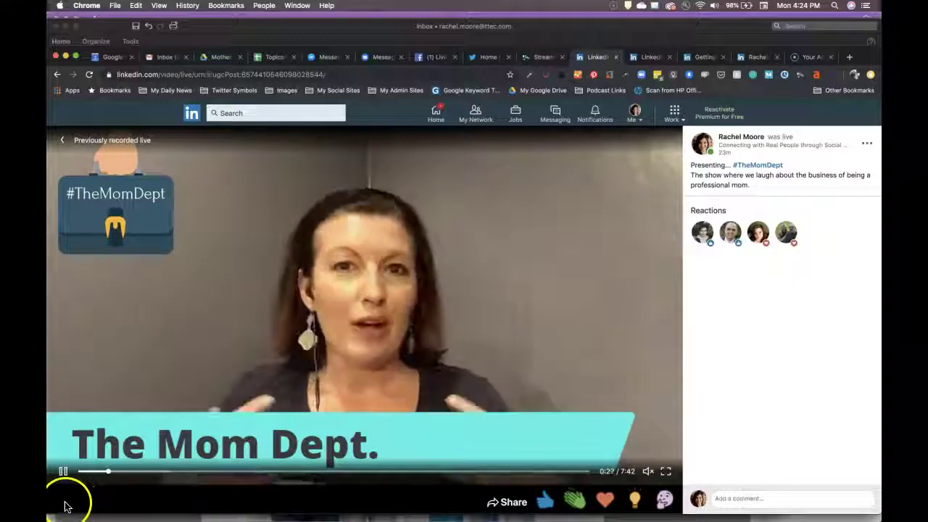